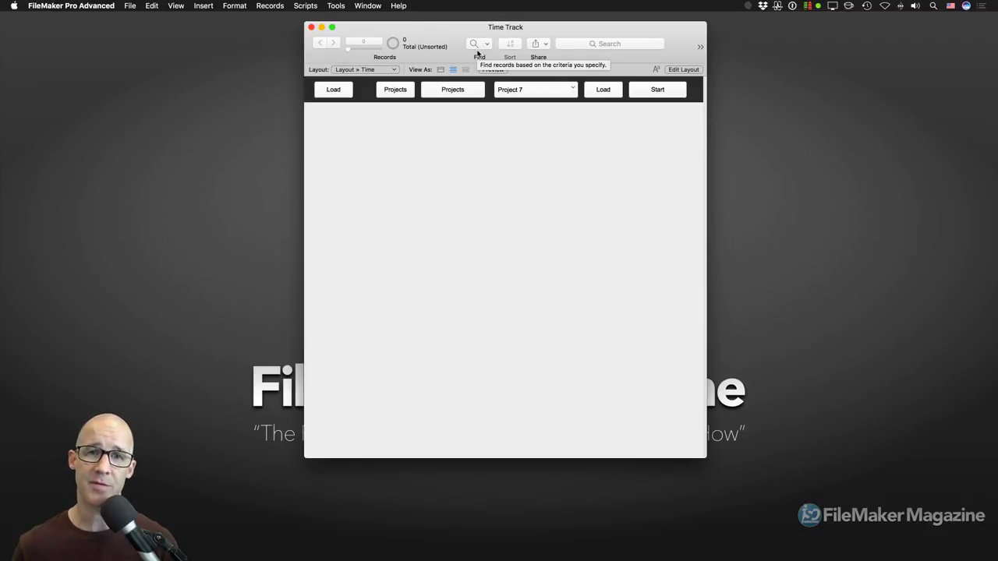
- Show the hidden Time Tracker window and position it so it partly overlaps the Time Track window
left_click(371, 6)
mouse_move(379, 29)
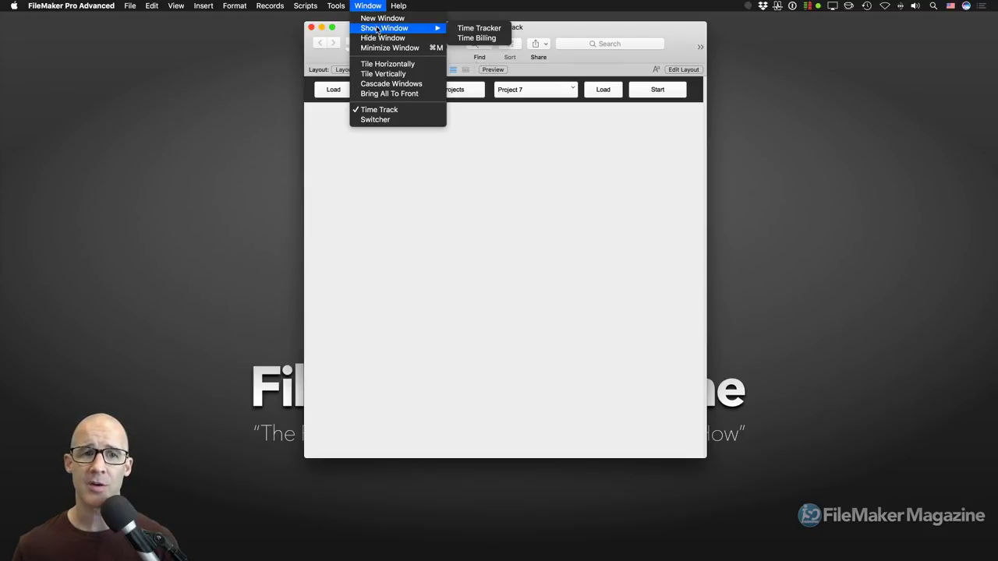
left_click(486, 34)
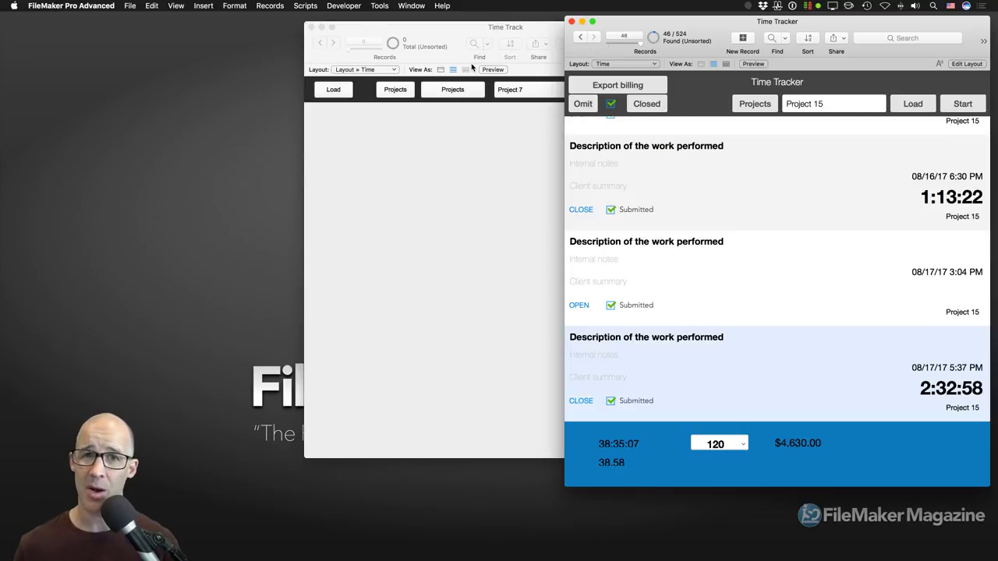
left_click_drag(666, 23, 653, 35)
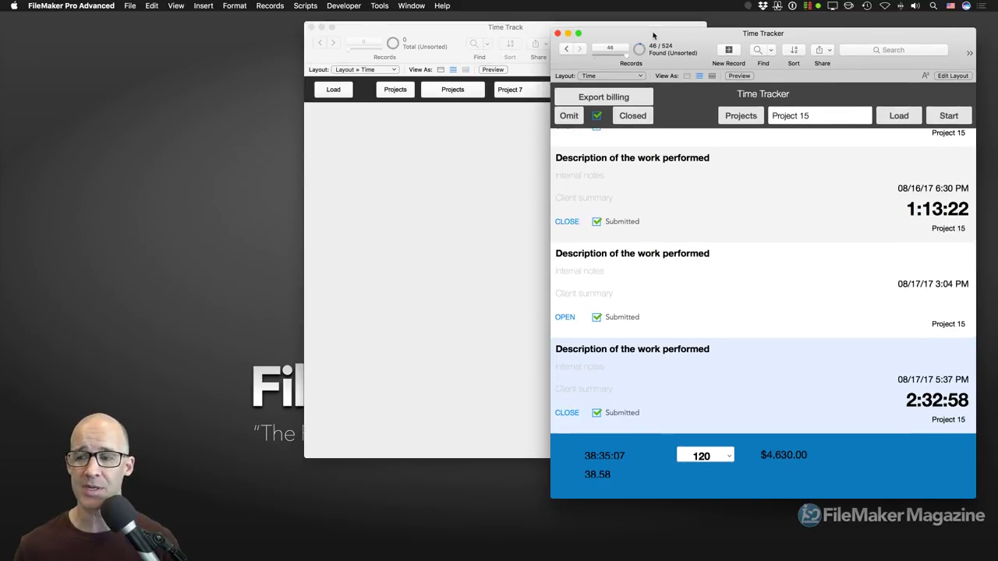
left_click_drag(771, 35, 742, 32)
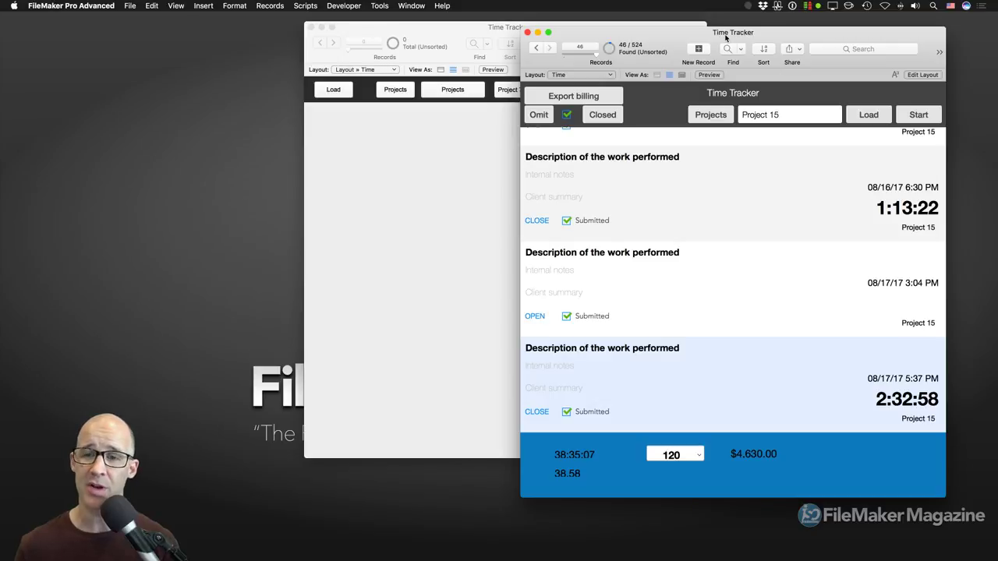
left_click_drag(725, 37, 741, 36)
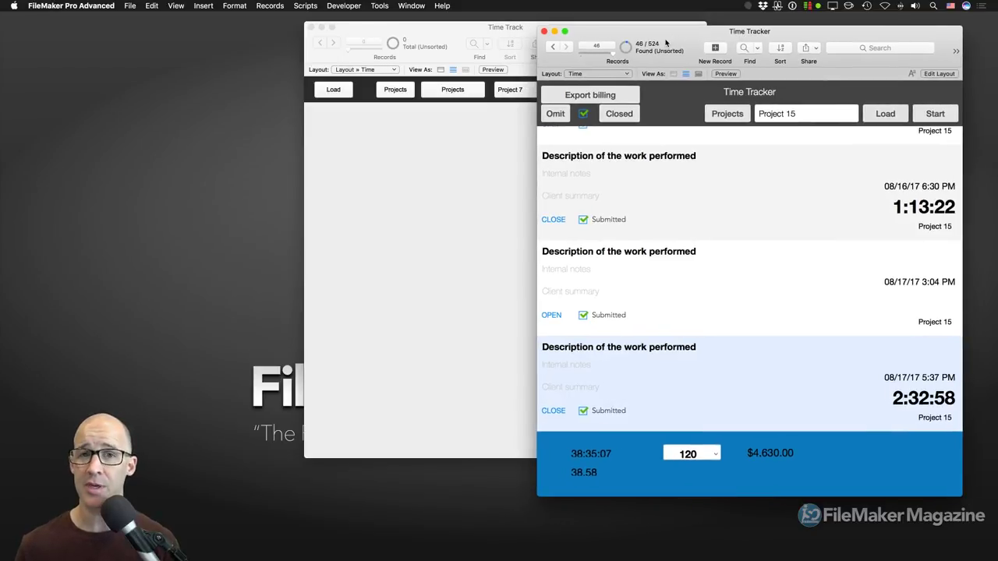
- Show the hidden Time Billing window alongside Time Tracker
left_click(407, 6)
mouse_move(418, 31)
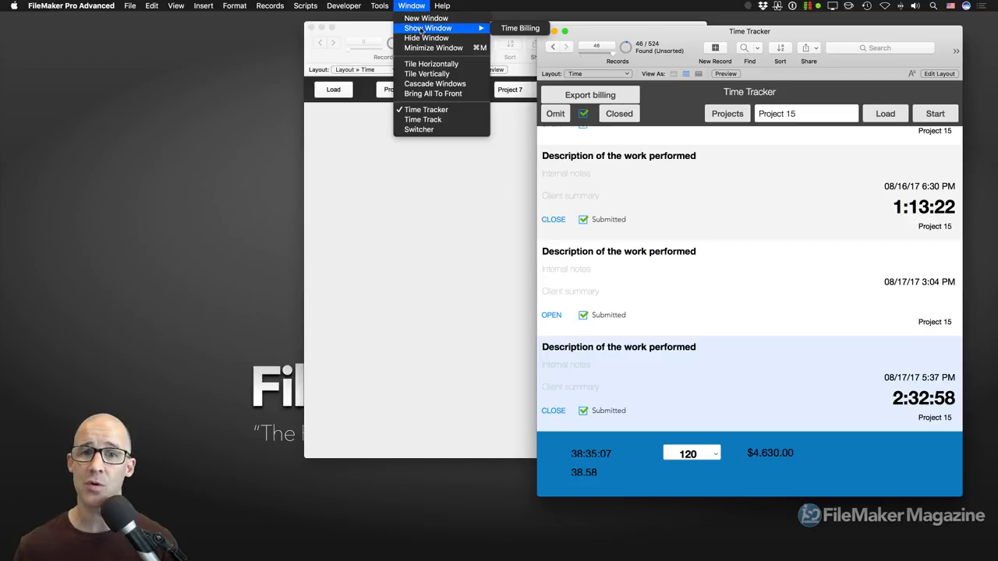
left_click(516, 32)
left_click_drag(516, 32, 498, 32)
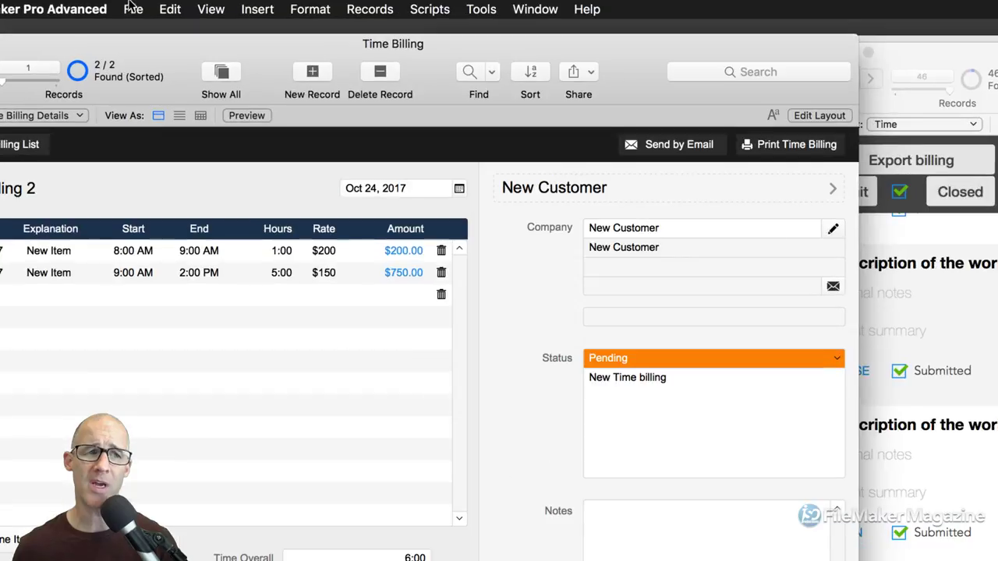
- Browse the Get Started starter solutions and the advanced solutions, including Time Billing, and close them without creating a file
left_click(129, 5)
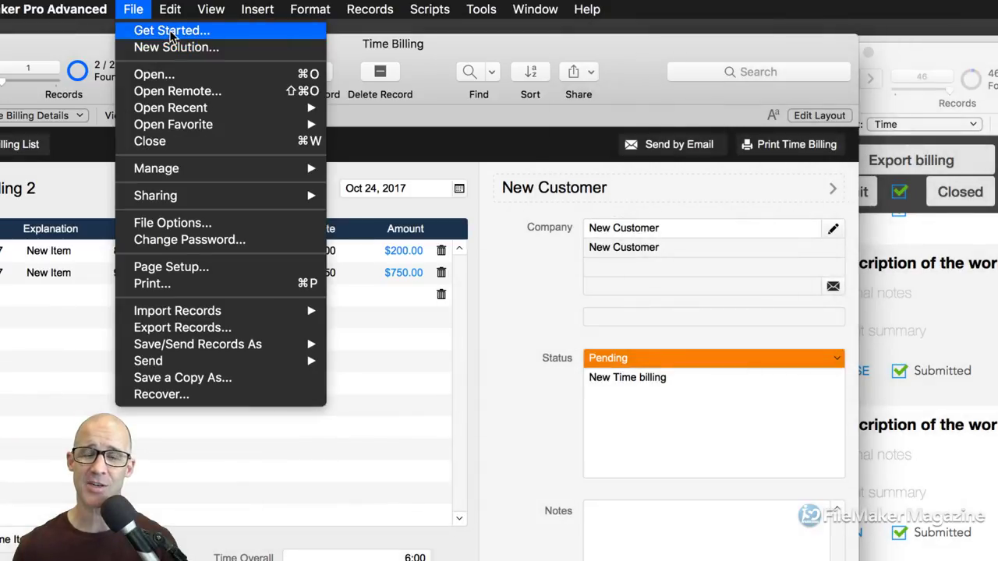
left_click(171, 31)
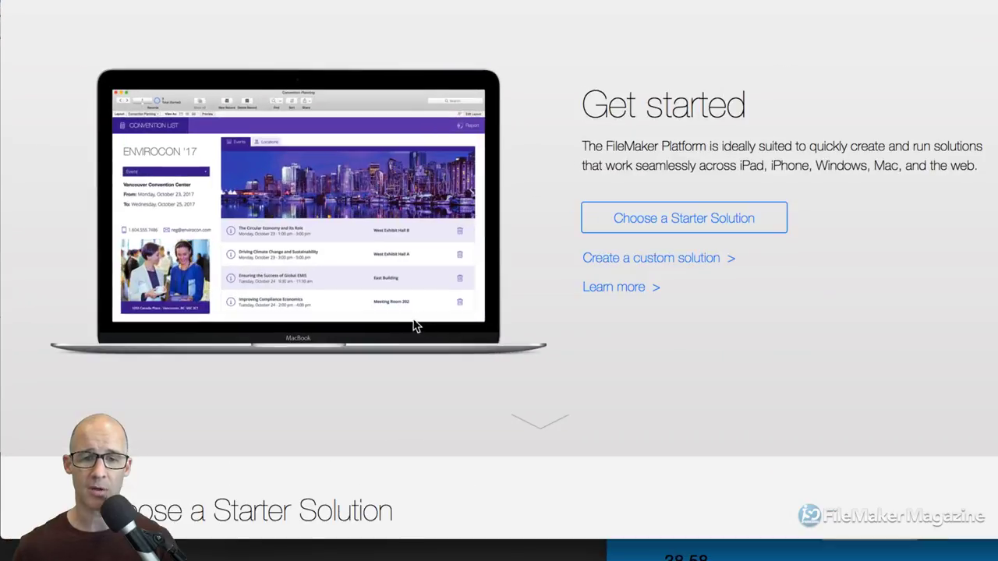
scroll(411, 326, "down", 10)
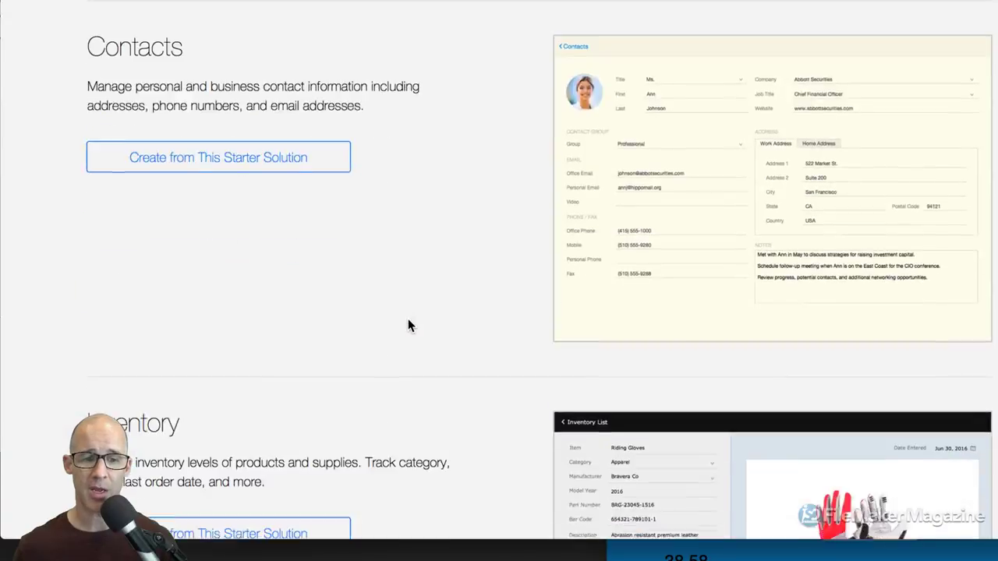
scroll(411, 326, "down", 15)
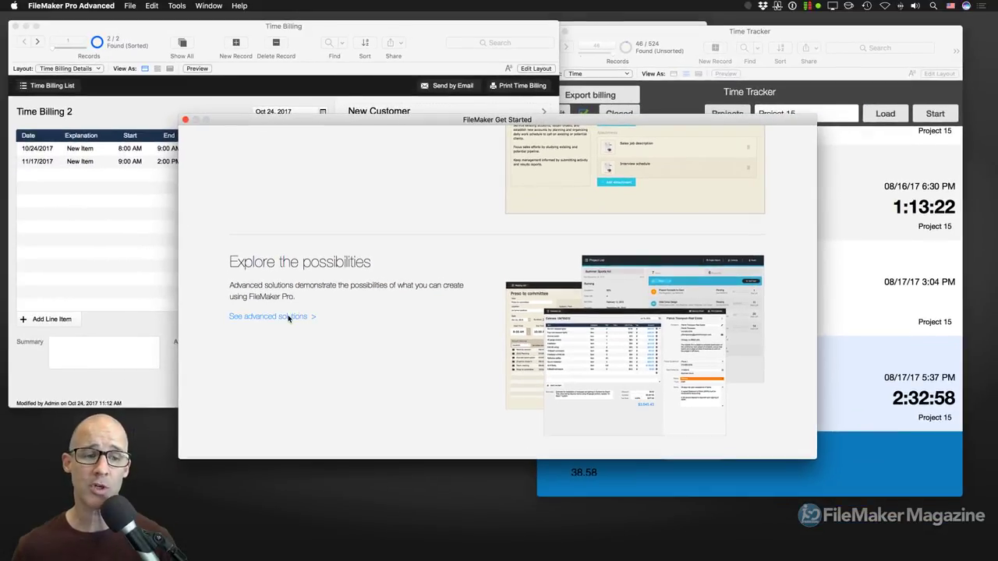
left_click(189, 289)
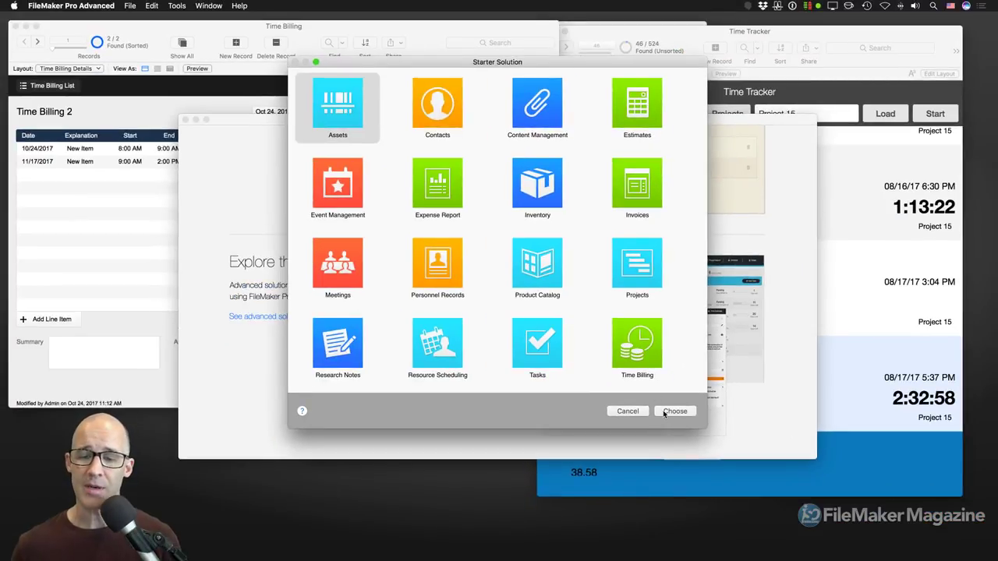
left_click(640, 413)
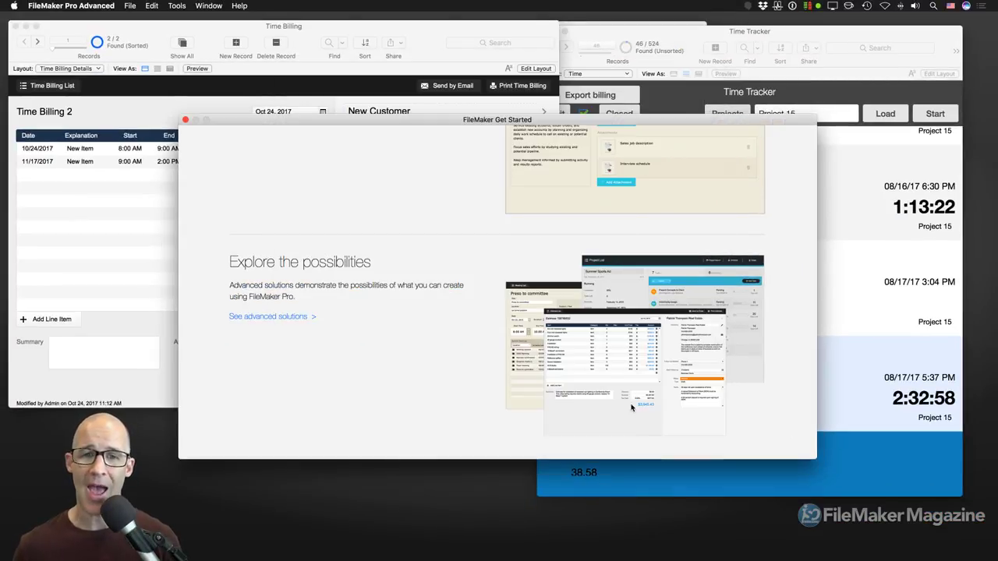
left_click(185, 120)
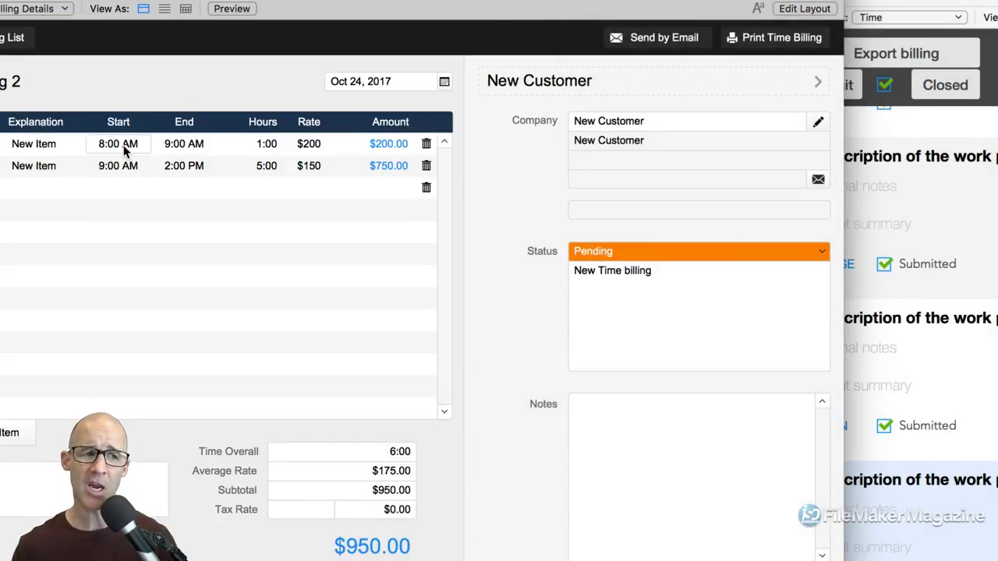
- Inspect the Hours List [Meridiem] value list behind the first line item's Start time in an enlarged edit dialog, and cancel it
left_click(124, 146)
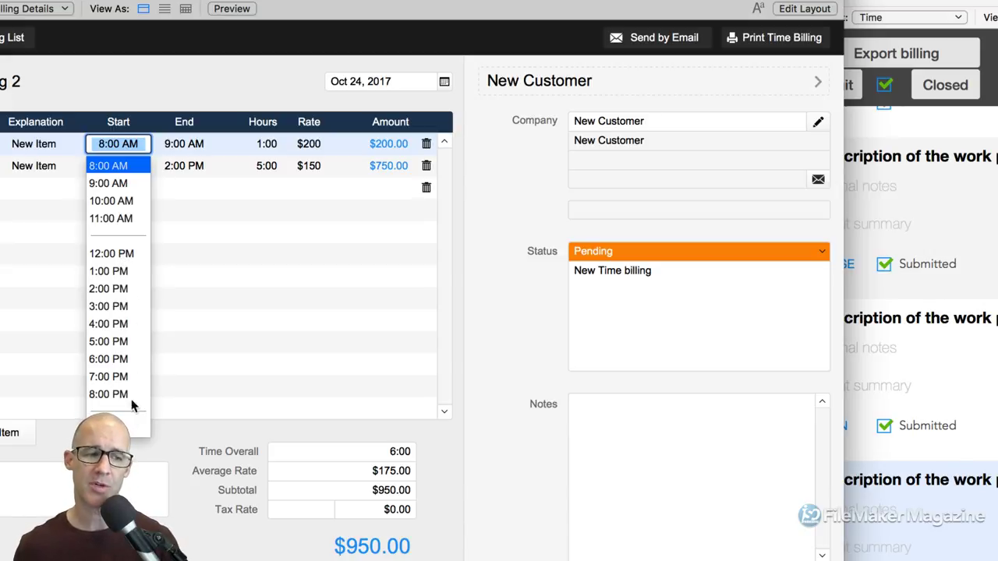
left_click(113, 425)
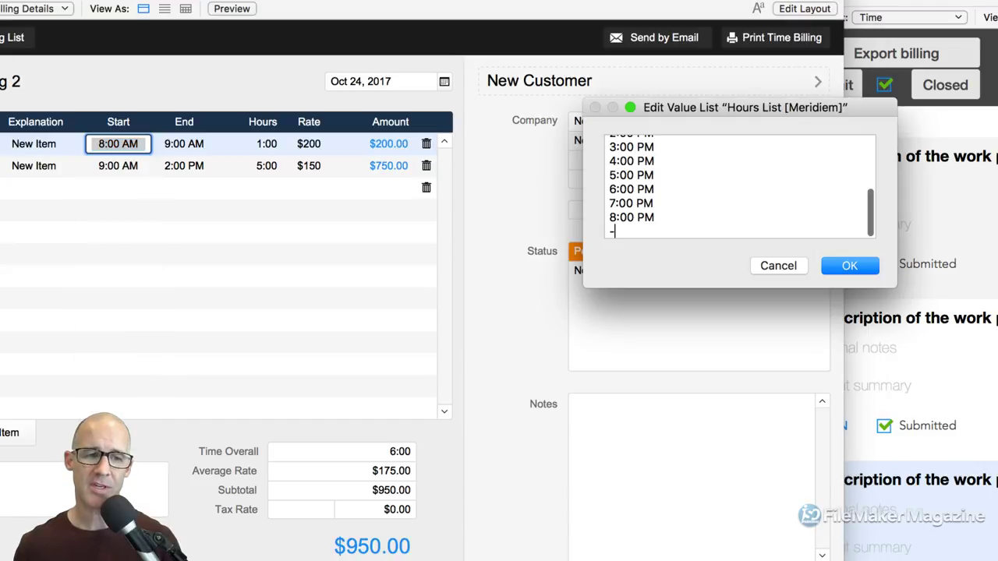
left_click_drag(688, 107, 486, 95)
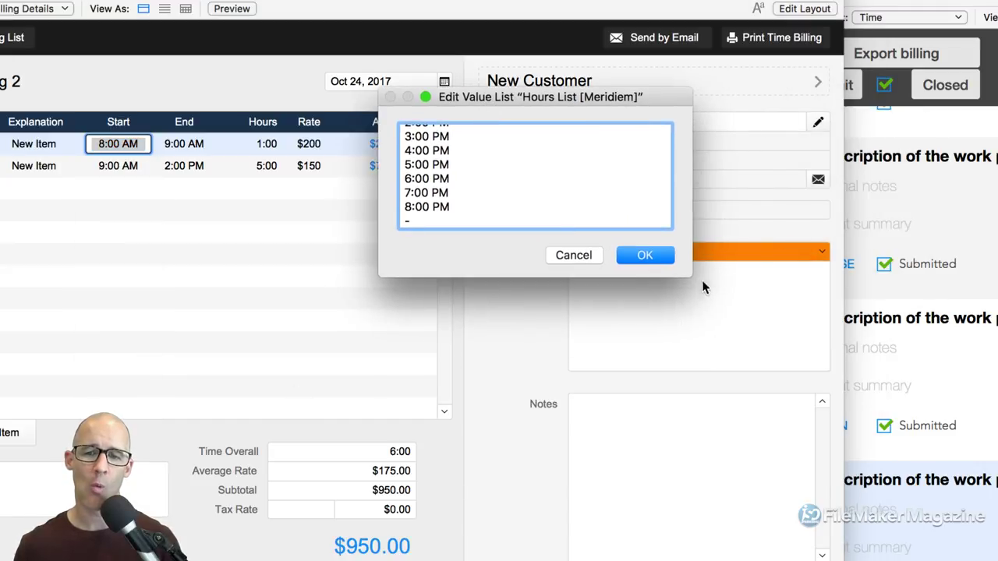
left_click_drag(688, 276, 707, 450)
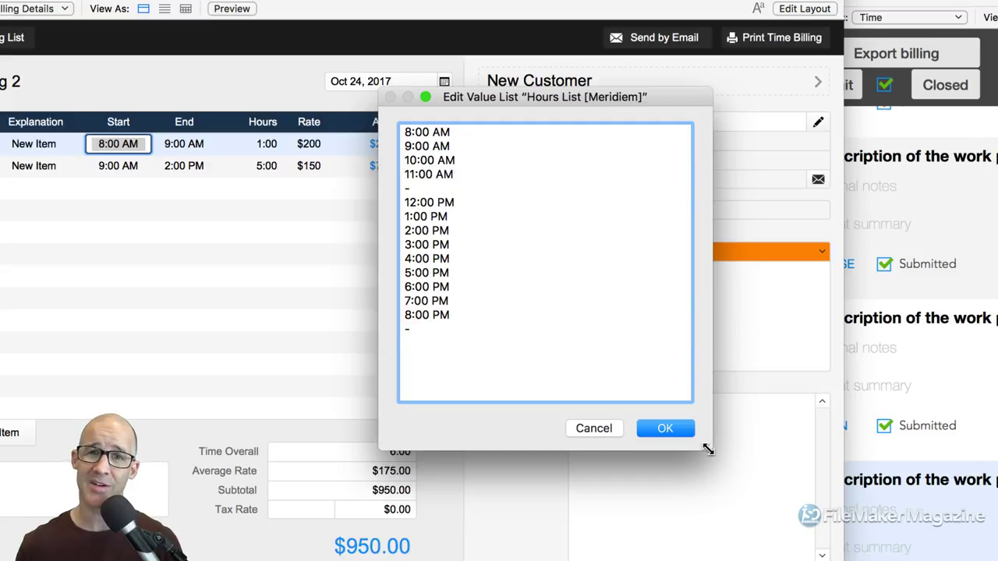
key("super+a")
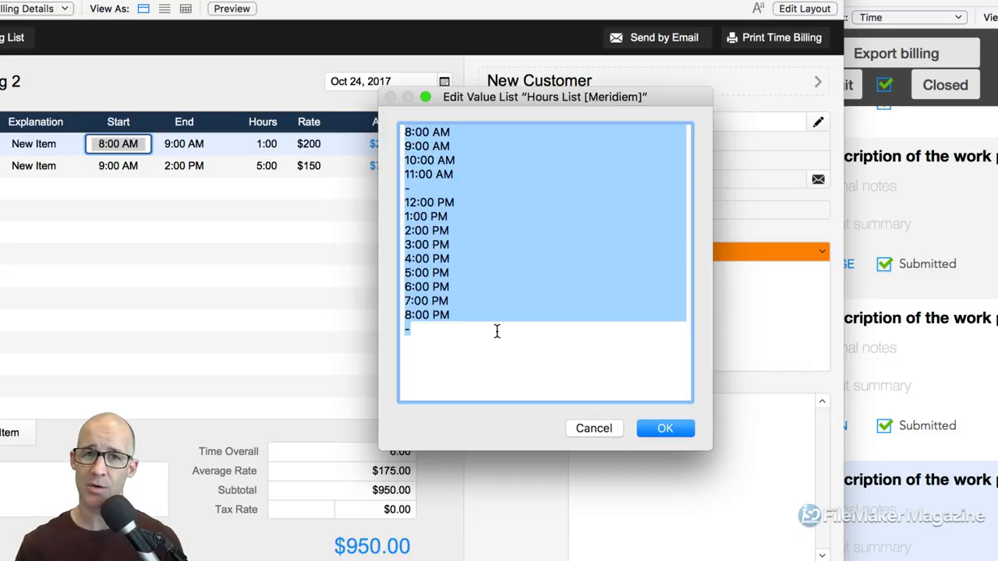
left_click(596, 431)
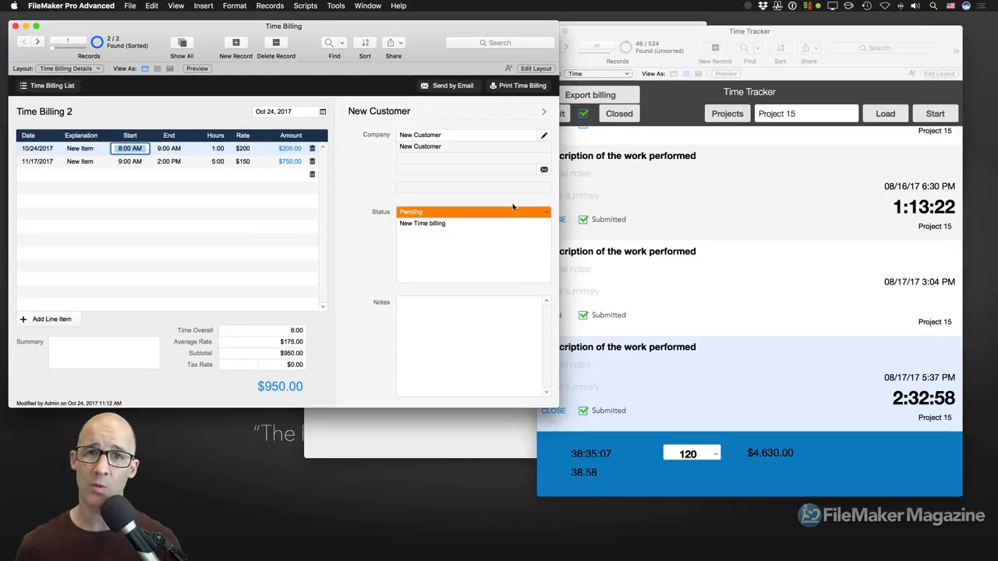
- Compare the Time Tracker and Time Billing windows, and hide the Time Billing window
left_click(814, 198)
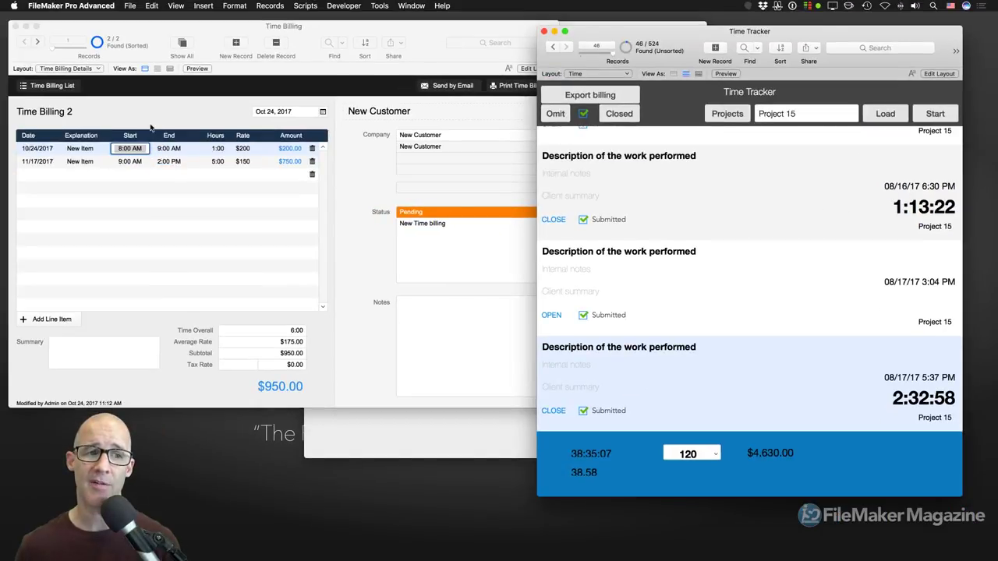
left_click(139, 151)
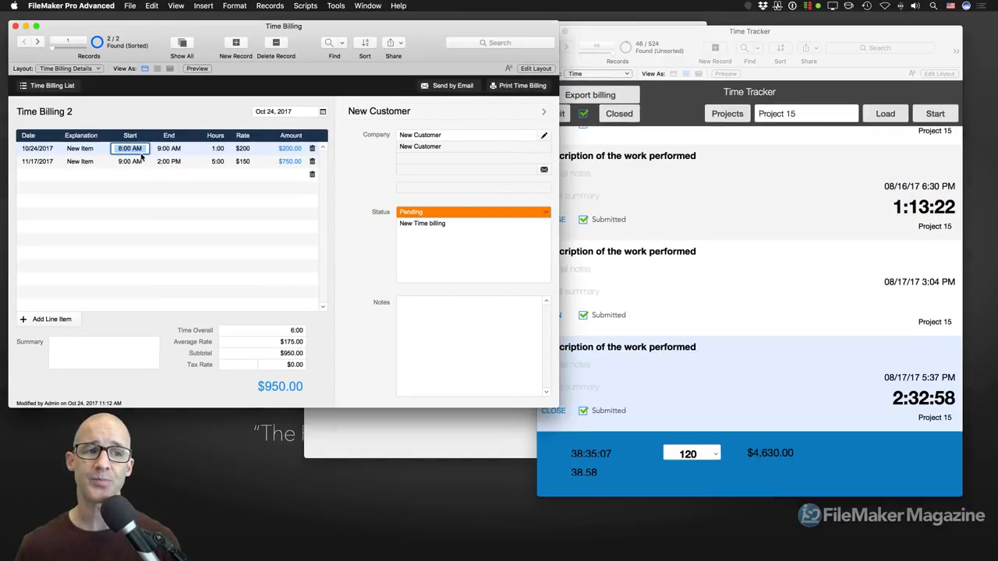
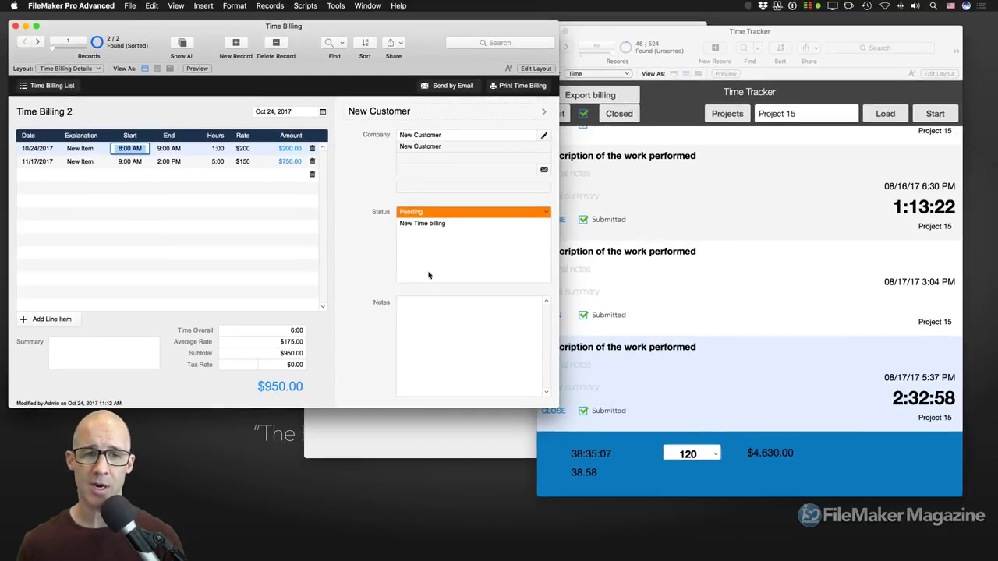
left_click_drag(380, 51, 392, 49)
left_click(368, 5)
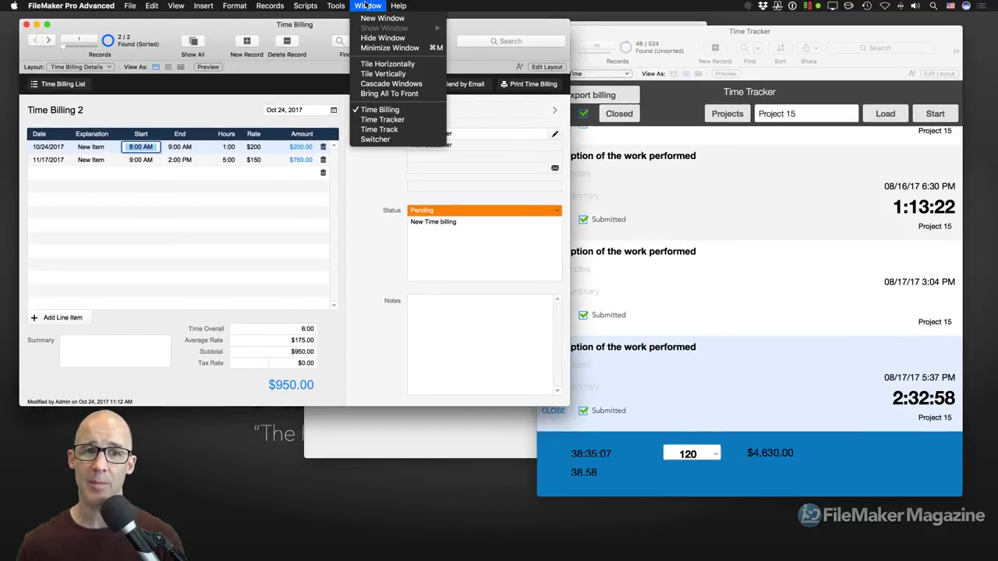
left_click(384, 38)
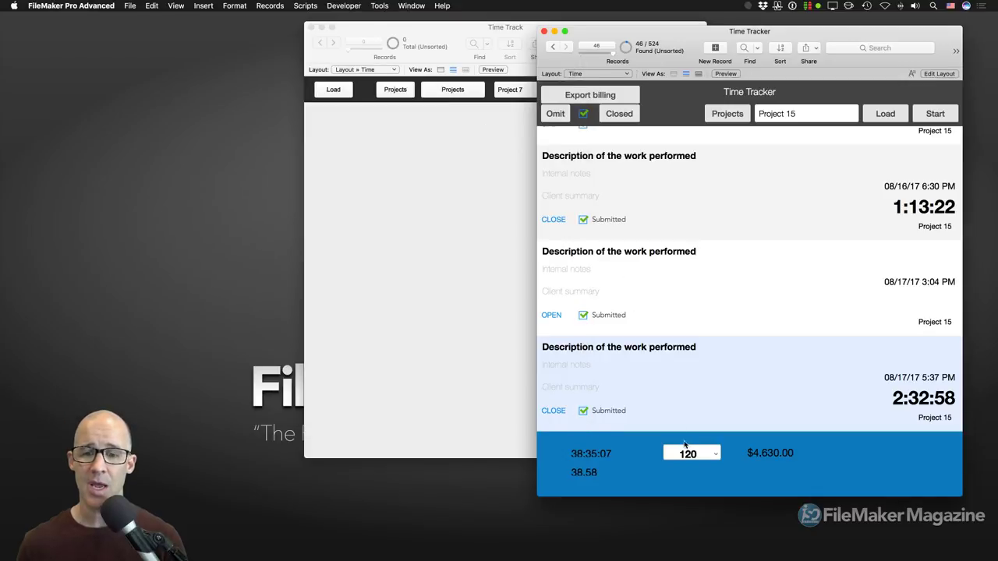
- Show all records in Time Tracker, and load only the records for Project 15
left_click_drag(718, 35, 720, 21)
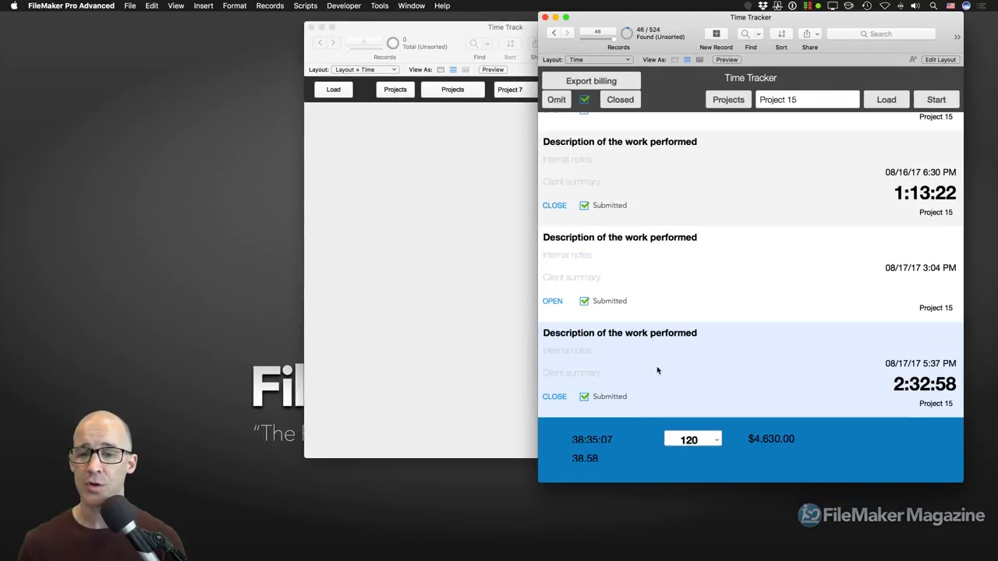
left_click(649, 313)
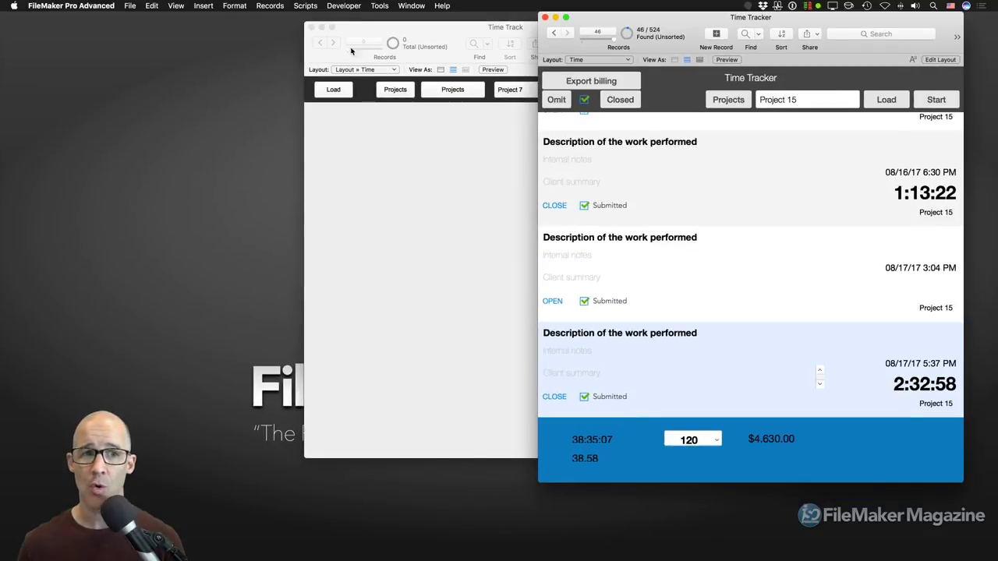
left_click(270, 5)
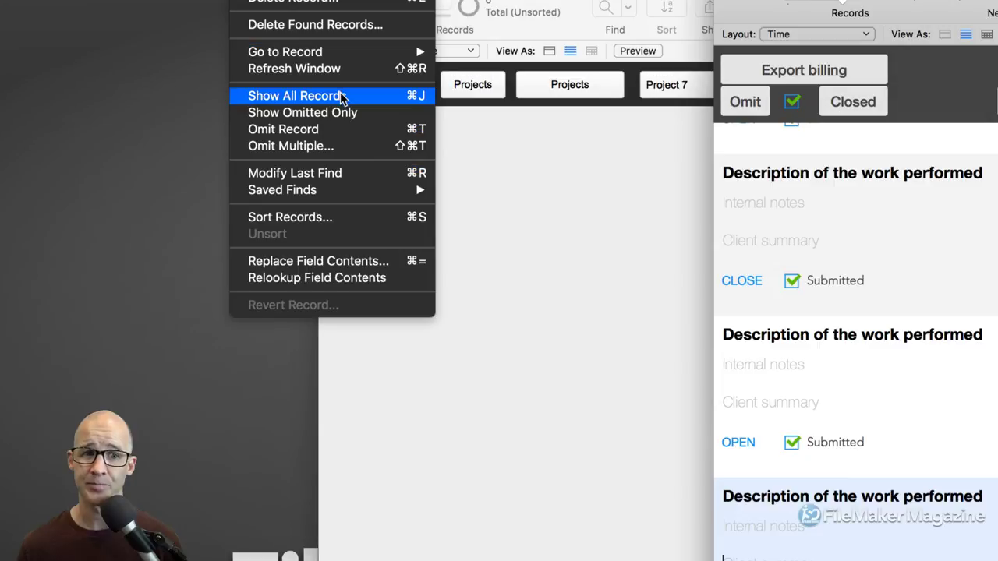
key("Escape")
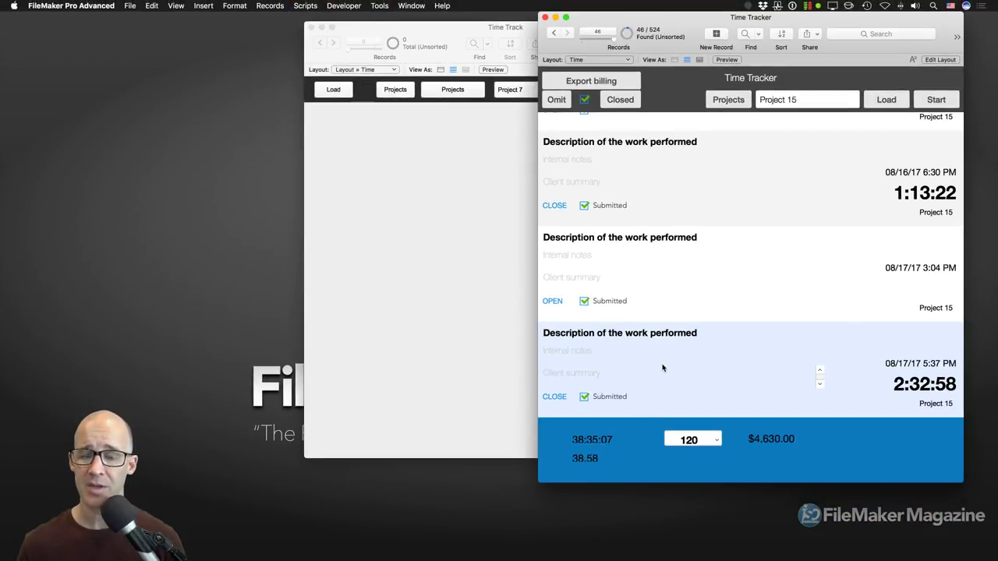
key("super+j")
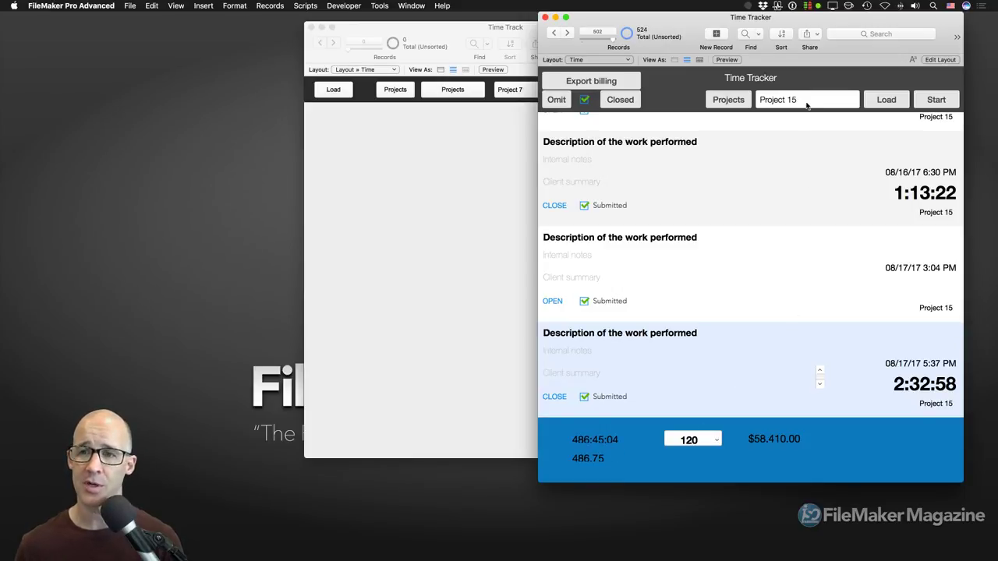
left_click(884, 99)
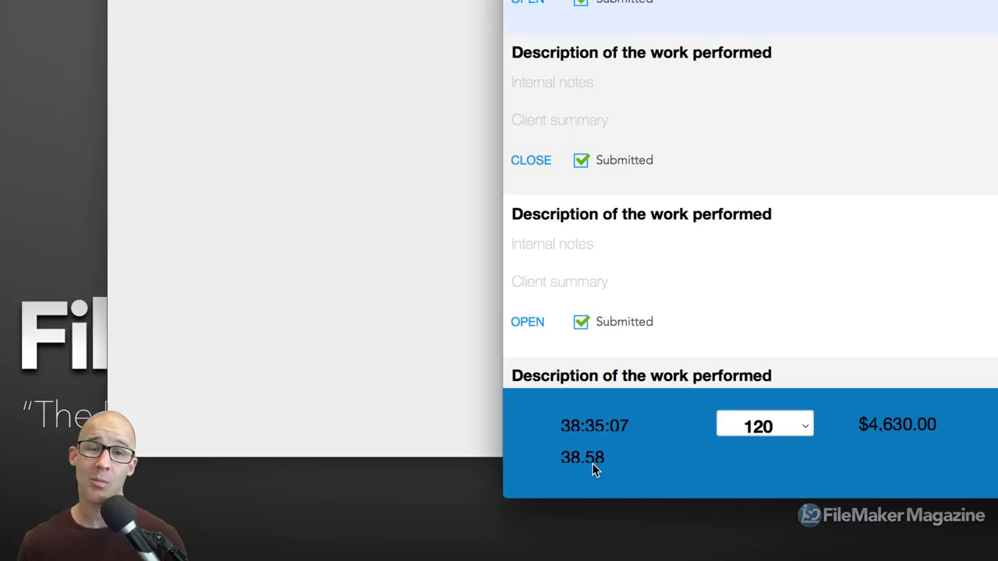
- Examine the hourly rate choices offered in the Time Tracker footer
left_click(769, 427)
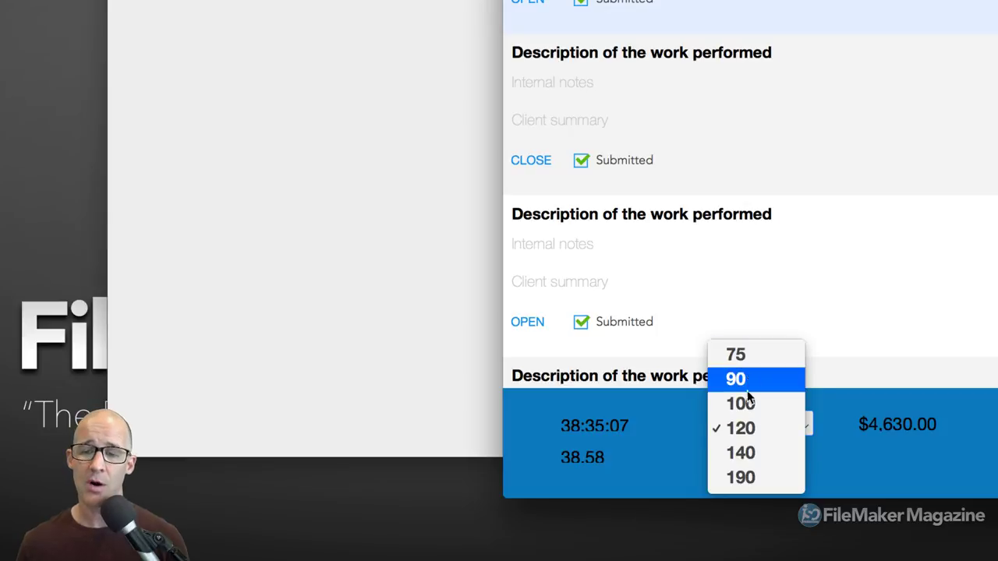
left_click(597, 456)
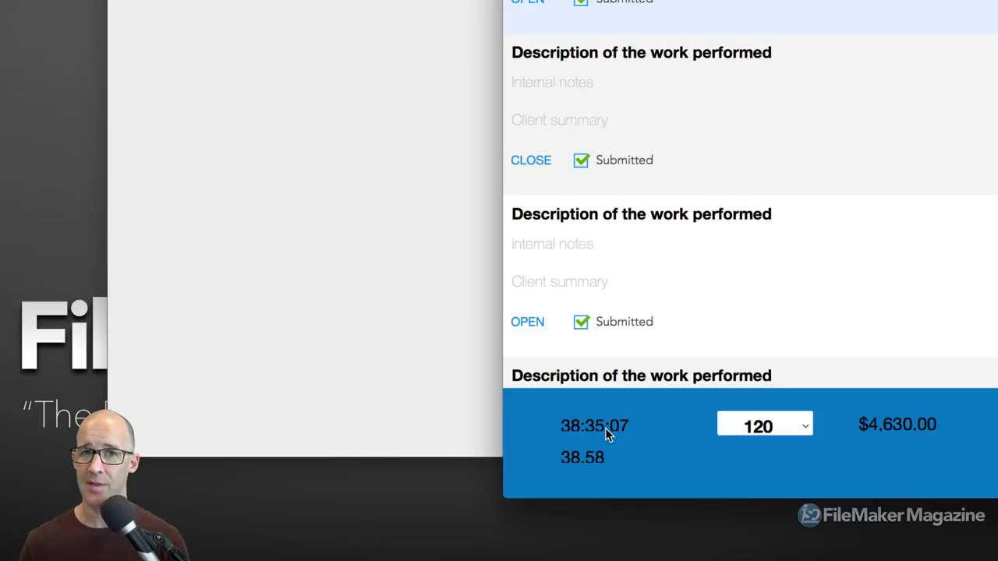
left_click(770, 425)
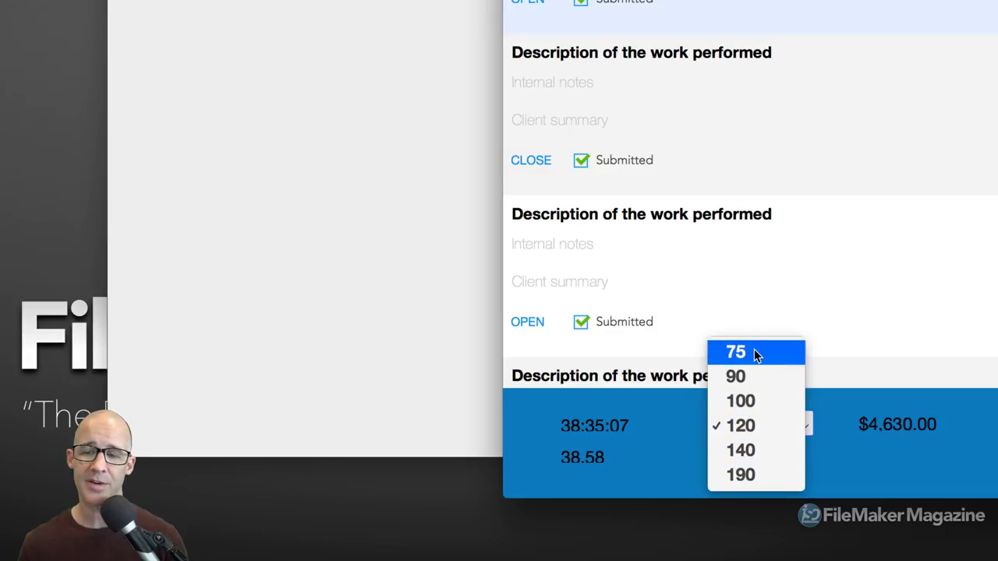
left_click(682, 419)
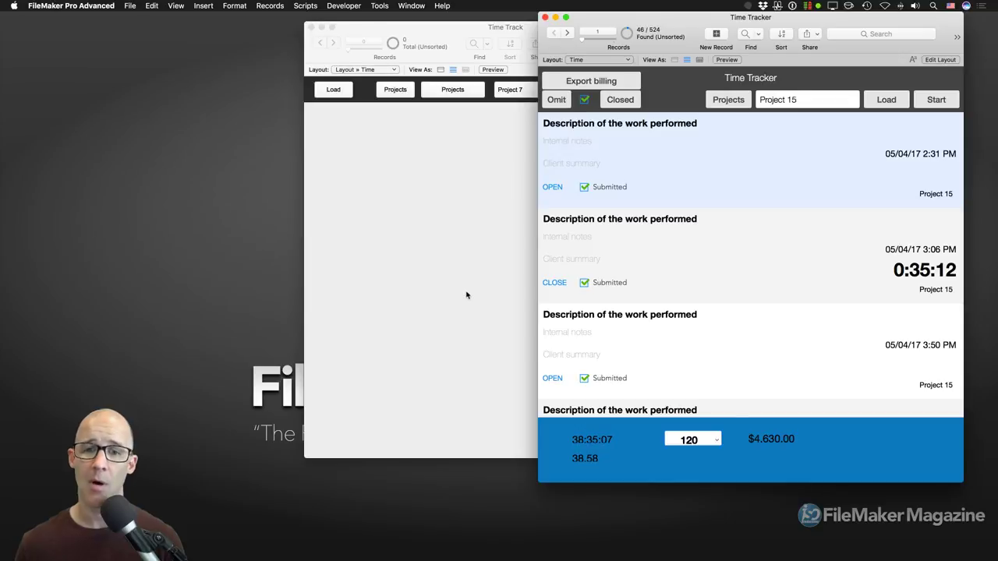
- Switch to the Time Track window and start a new time entry for Project 7
left_click(465, 286)
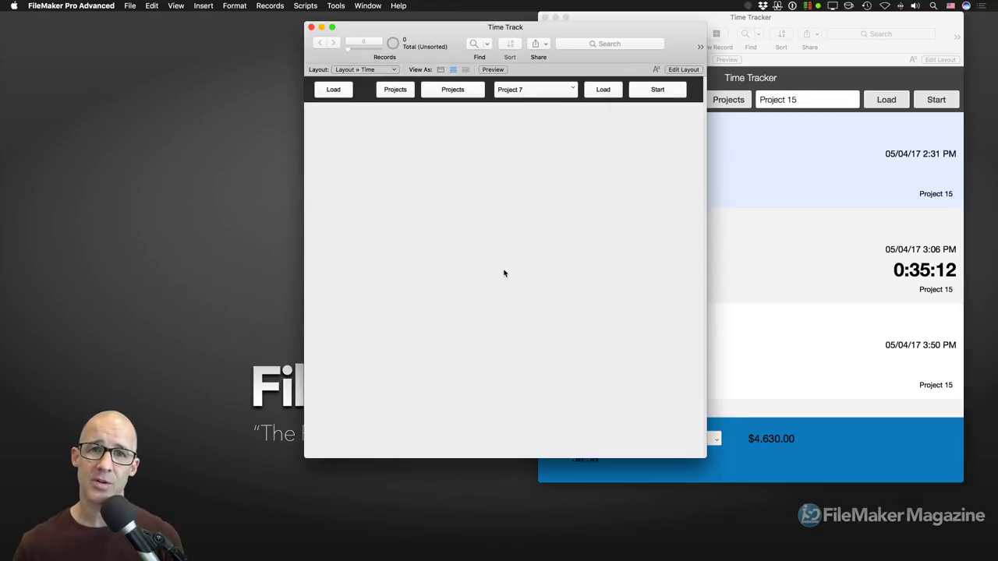
left_click(657, 91)
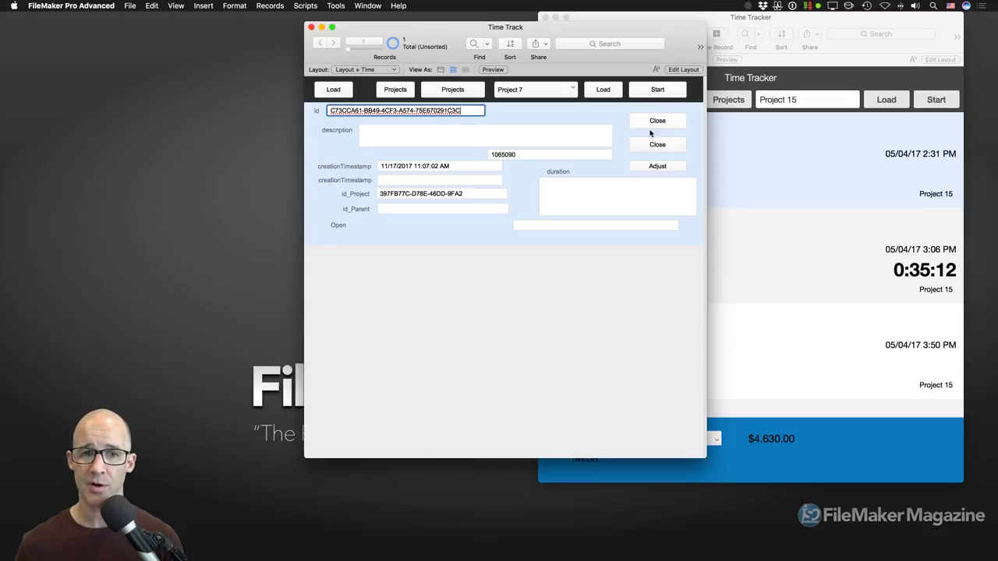
left_click(579, 173)
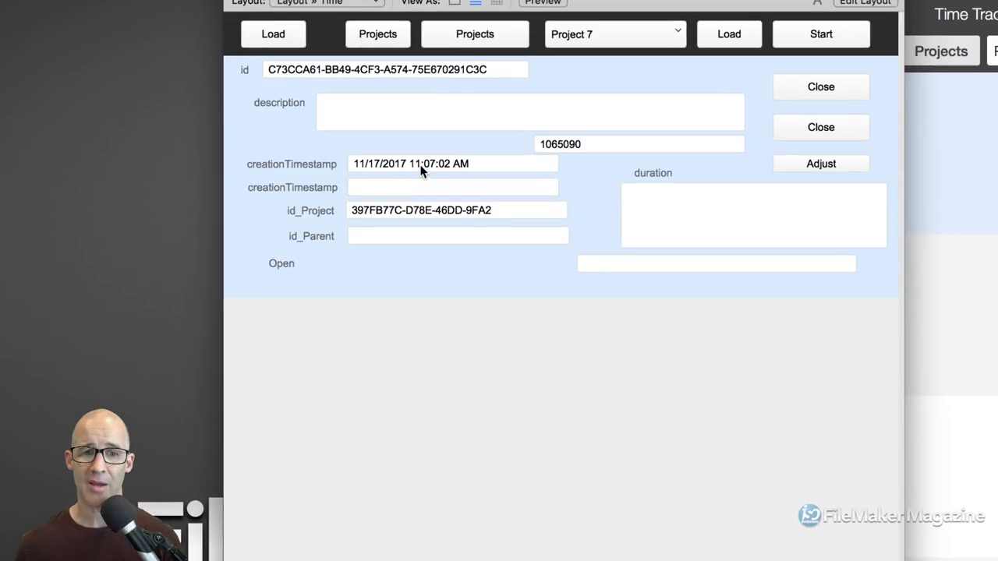
- Set the new entry's creation timestamp to 11/17/2017 10:07:02 AM and close the entry
left_click(422, 167)
key("BackSpace")
type("0")
left_click(571, 173)
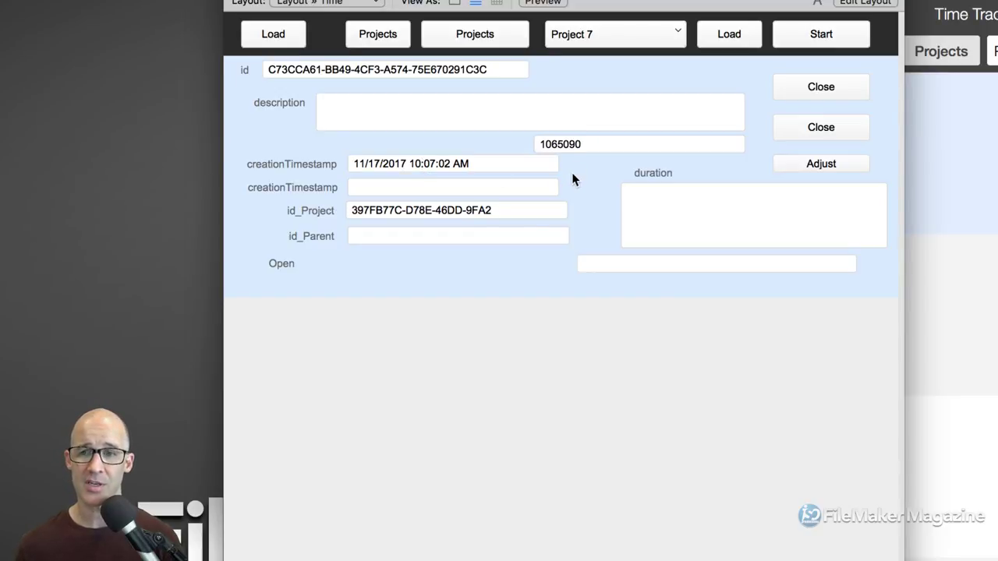
left_click(803, 130)
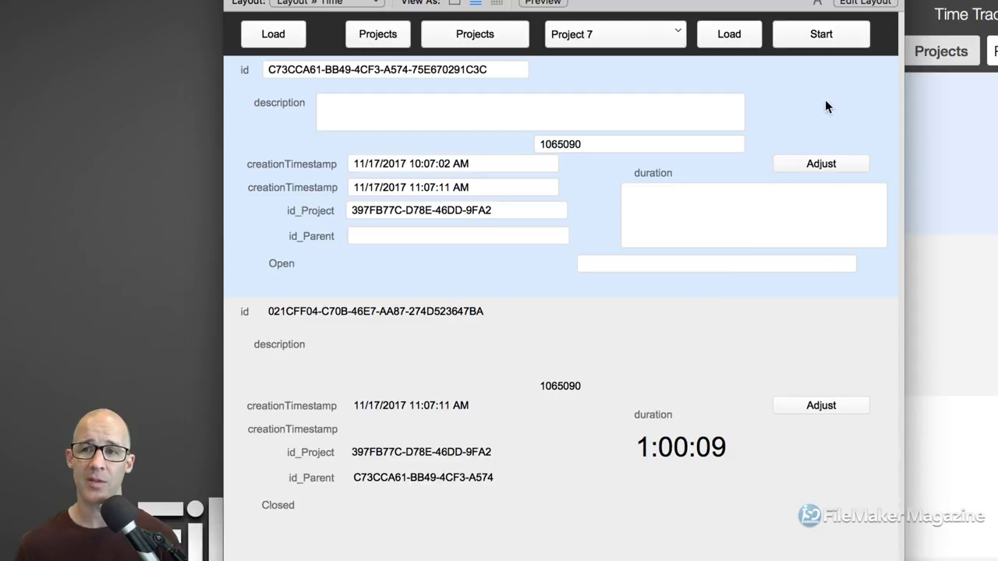
- Start a second Project 7 entry, set its creation timestamp to 11/17/2017 11:00:14 AM, and close it
left_click(821, 35)
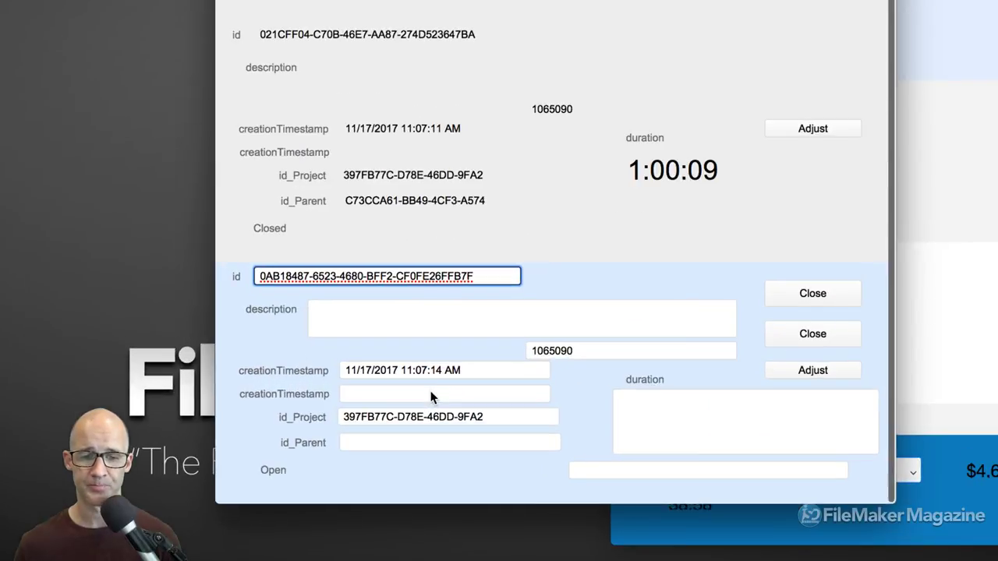
left_click(429, 381)
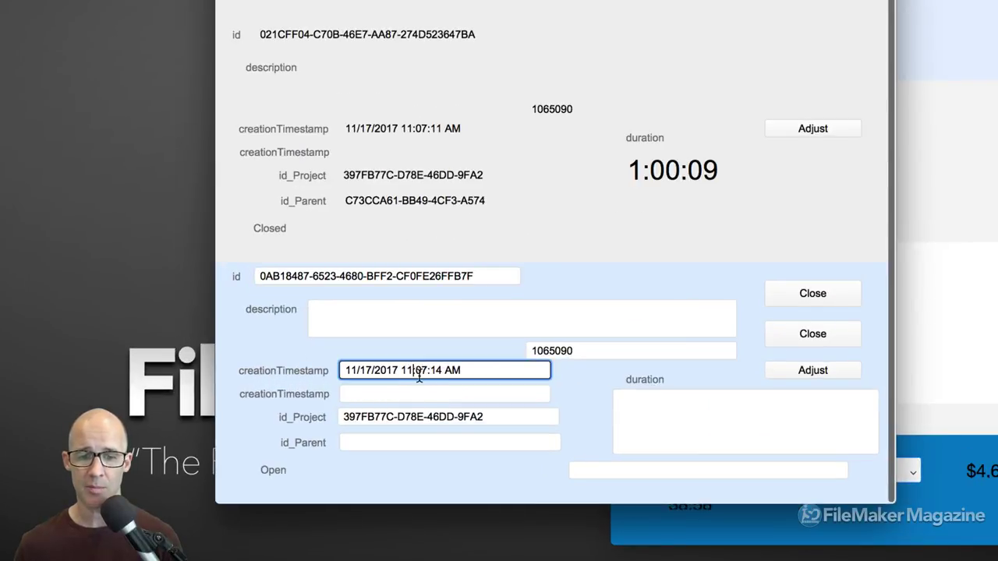
key("Delete")
left_click(639, 379)
left_click(807, 334)
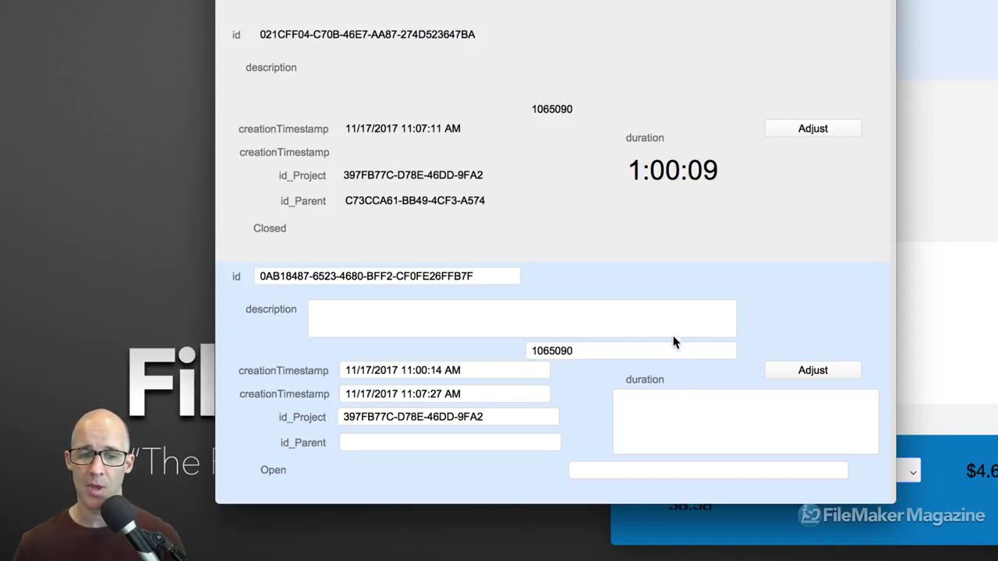
scroll(673, 341, "down", 5)
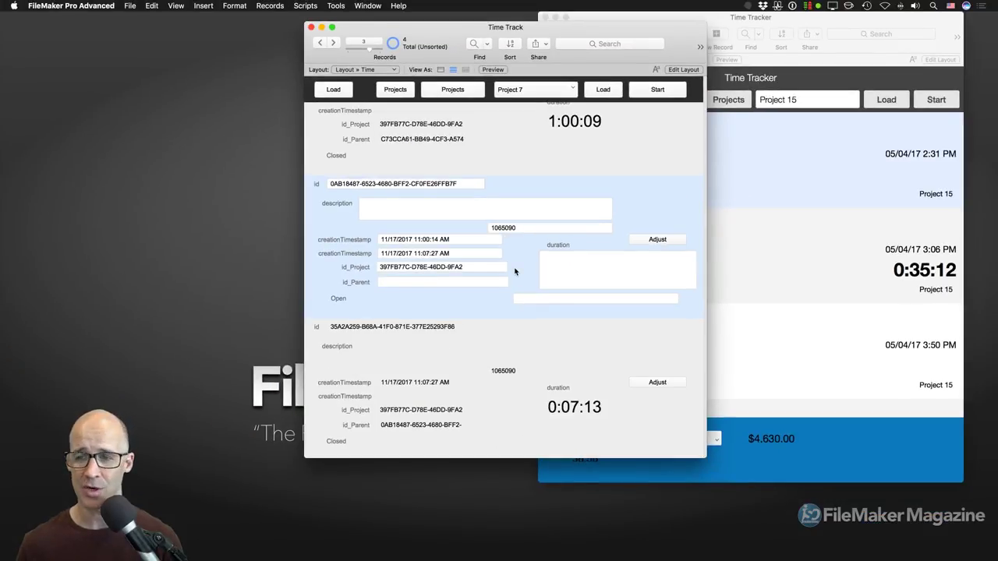
scroll(561, 273, "down", 1)
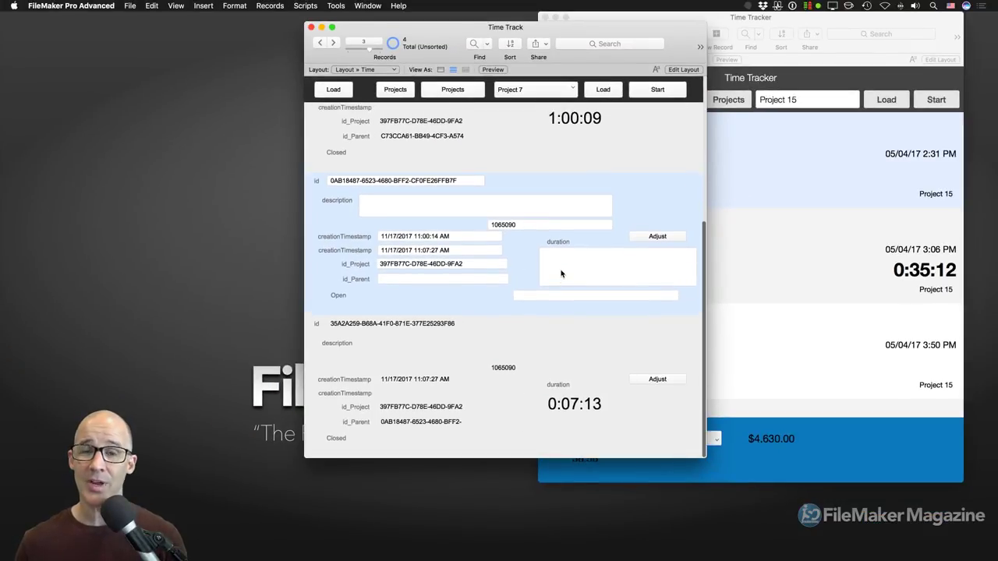
- In Layout mode, add a Footer part below the Body of the Time layout and make it about 100 pt tall
key("super+l")
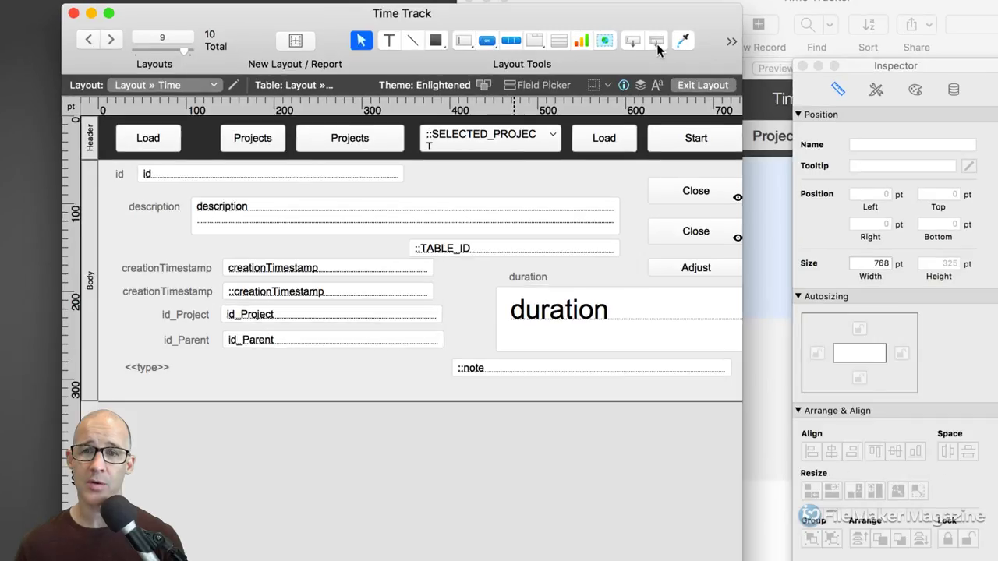
left_click_drag(658, 48, 471, 154)
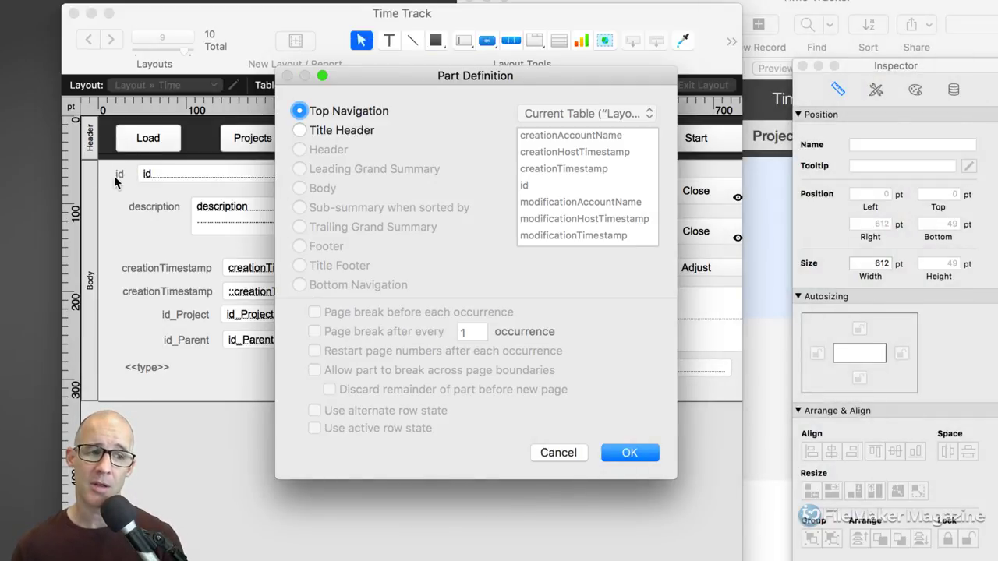
left_click(565, 456)
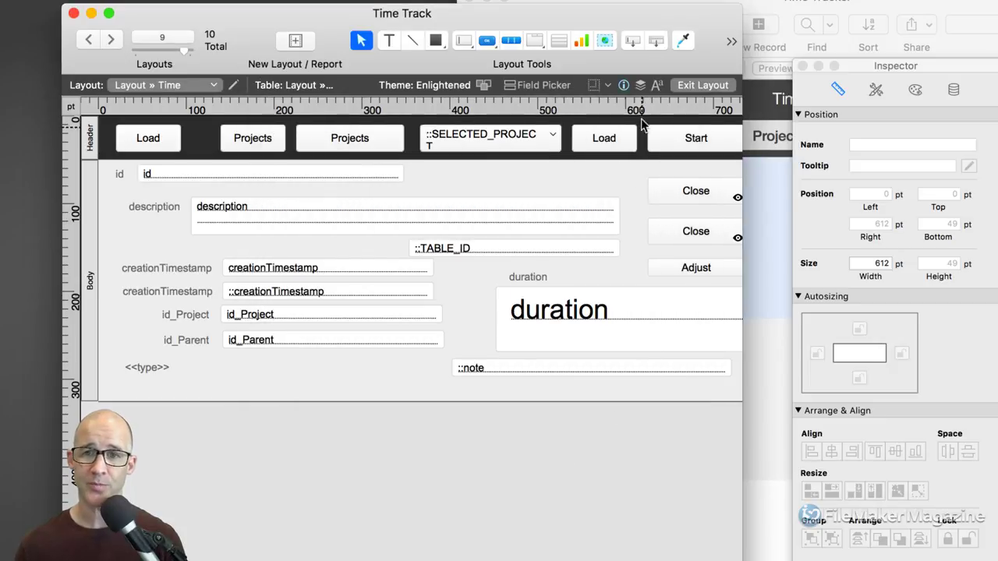
left_click_drag(416, 395, 375, 438)
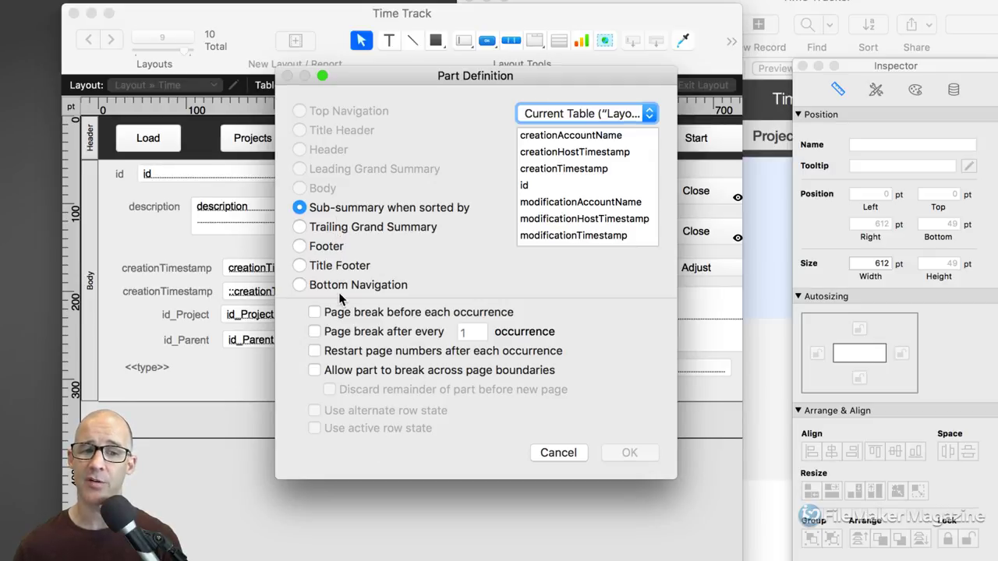
left_click(332, 248)
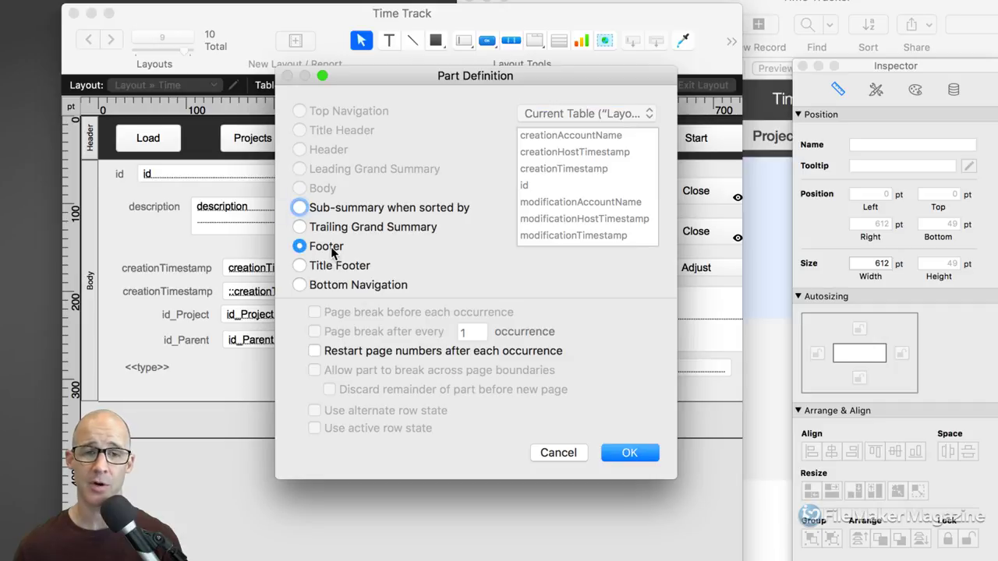
left_click(634, 458)
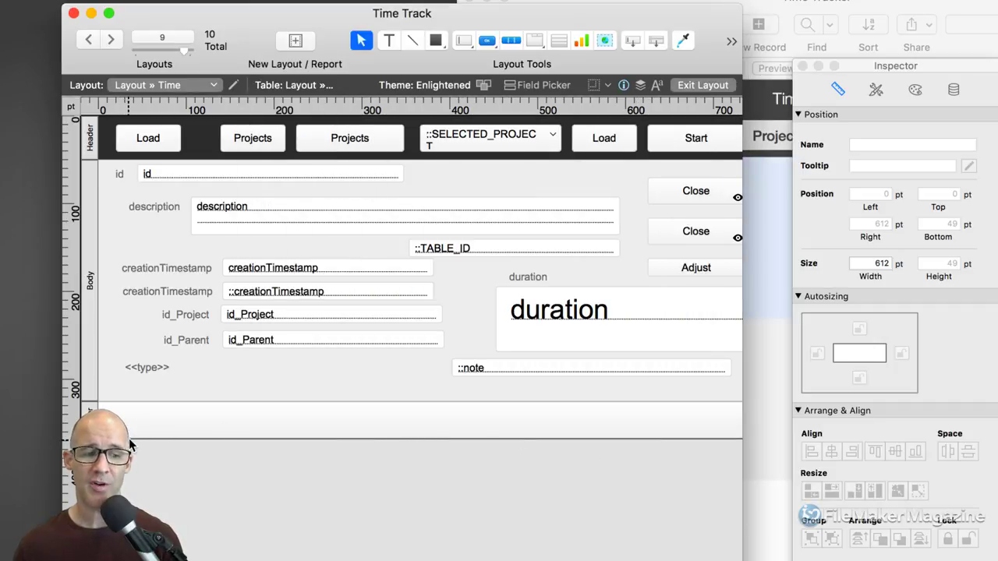
left_click_drag(129, 438, 134, 489)
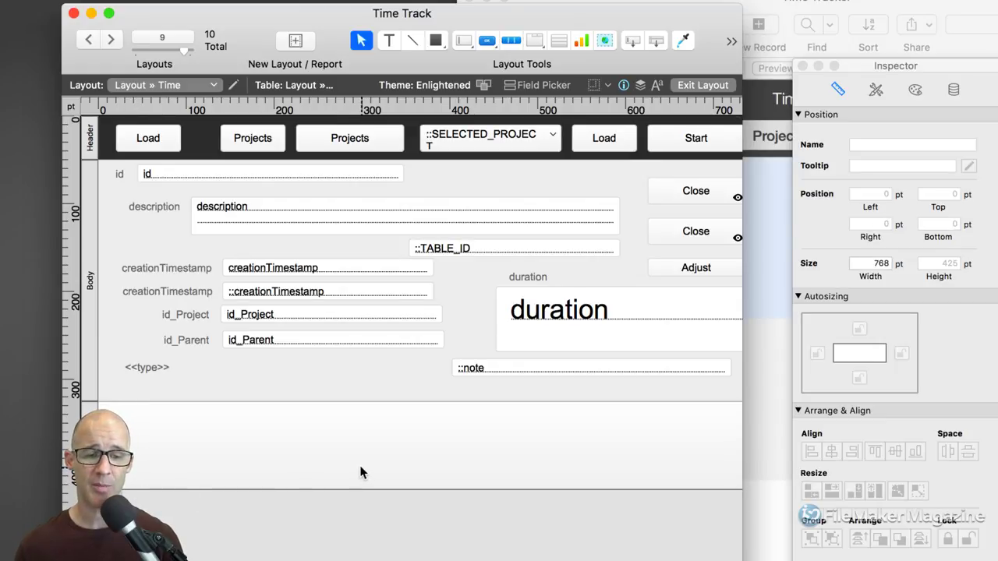
- Select the duration field in the layout's Body part
left_click(578, 313)
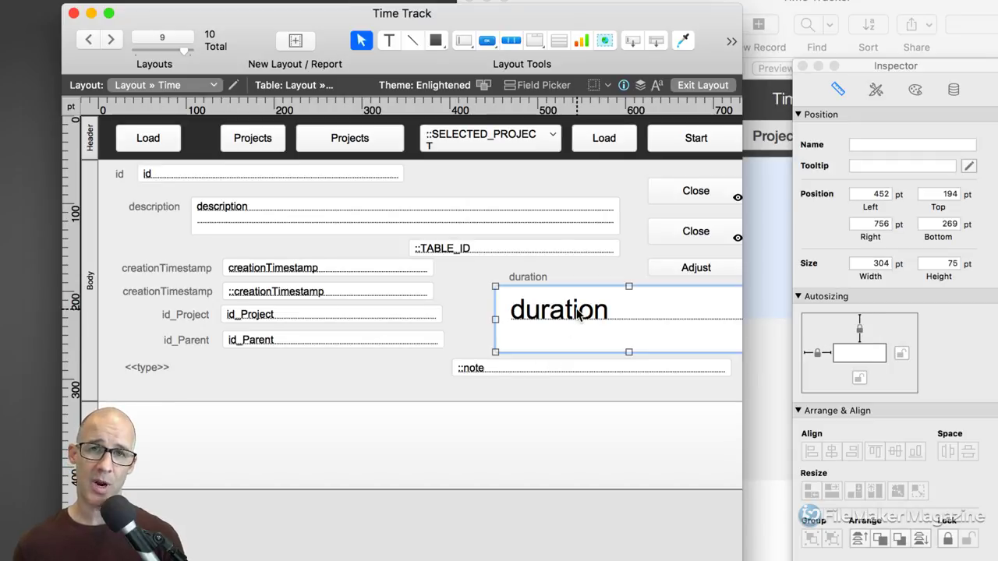